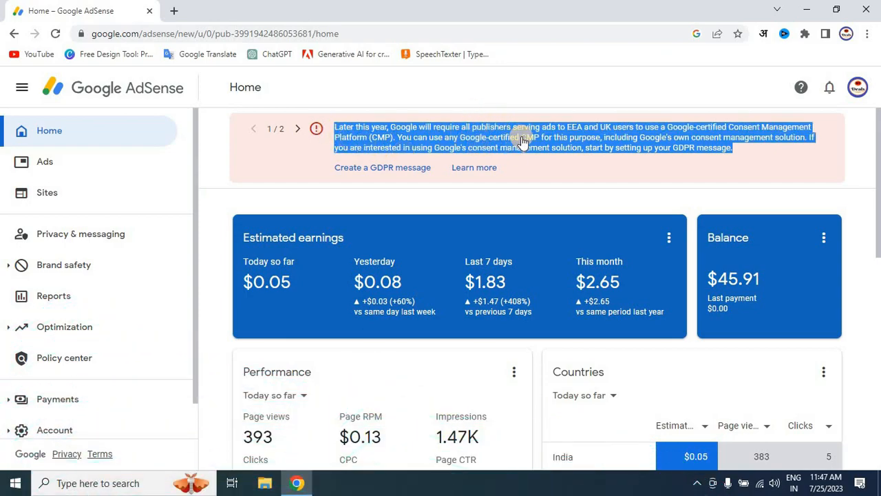
left_click(556, 136)
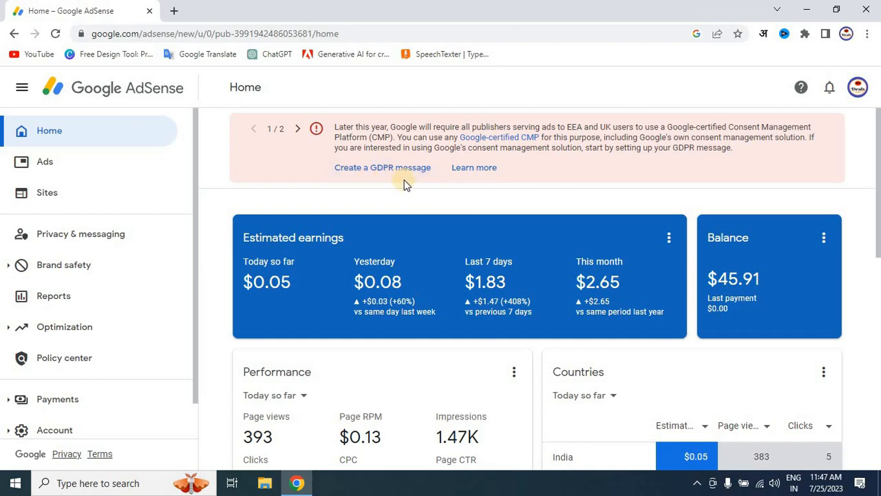
scroll(851, 273, "down", 3)
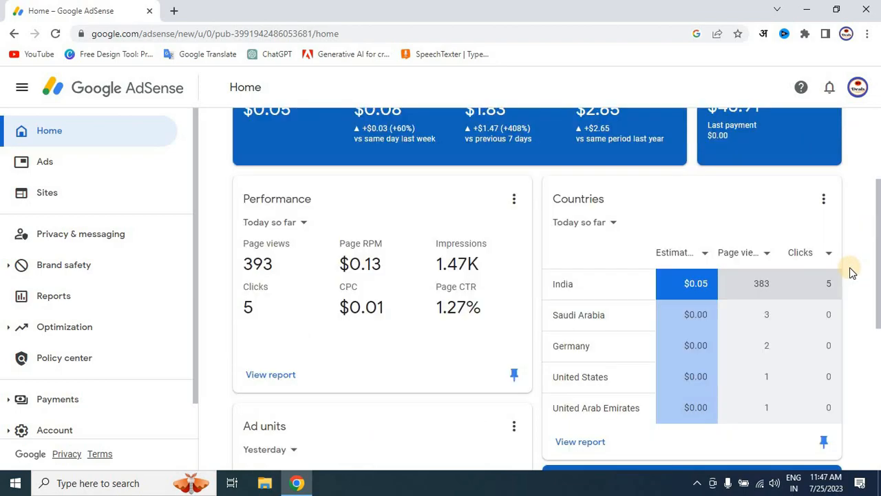
scroll(851, 272, "down", 5)
scroll(852, 273, "up", 2)
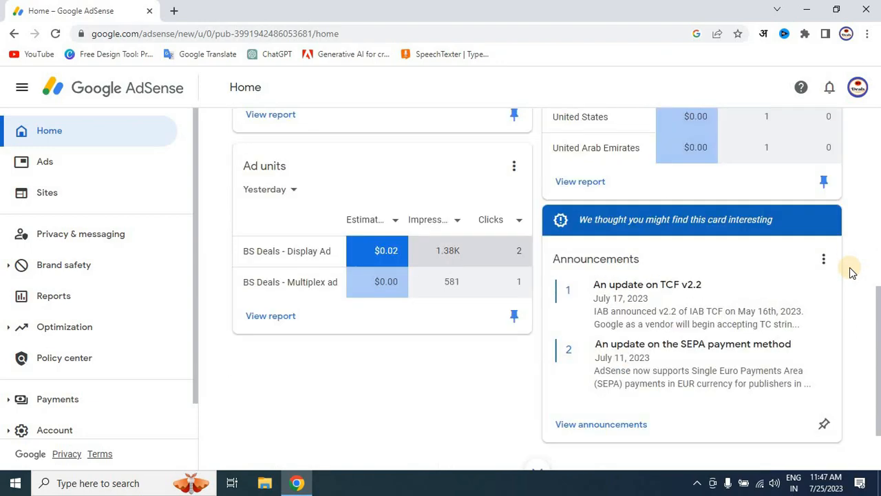
scroll(852, 273, "up", 7)
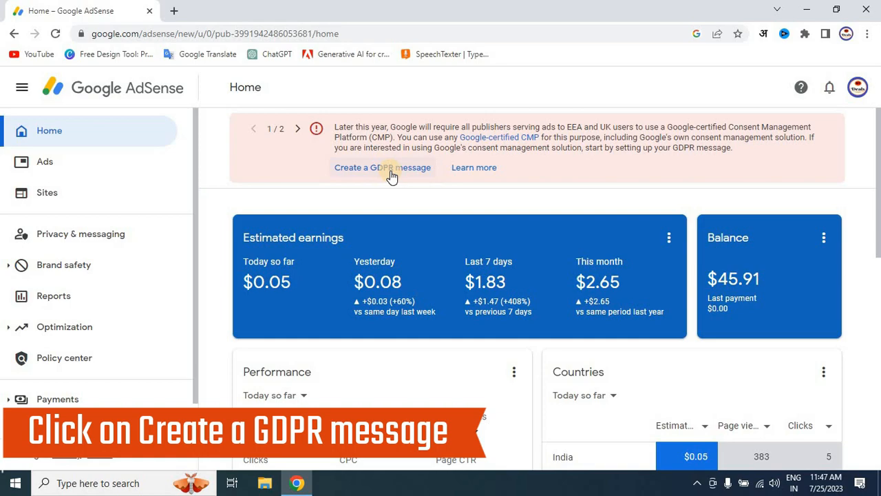
Start creating a GDPR message from the consent management notice on the home page and continue past the introduction
left_click(368, 170)
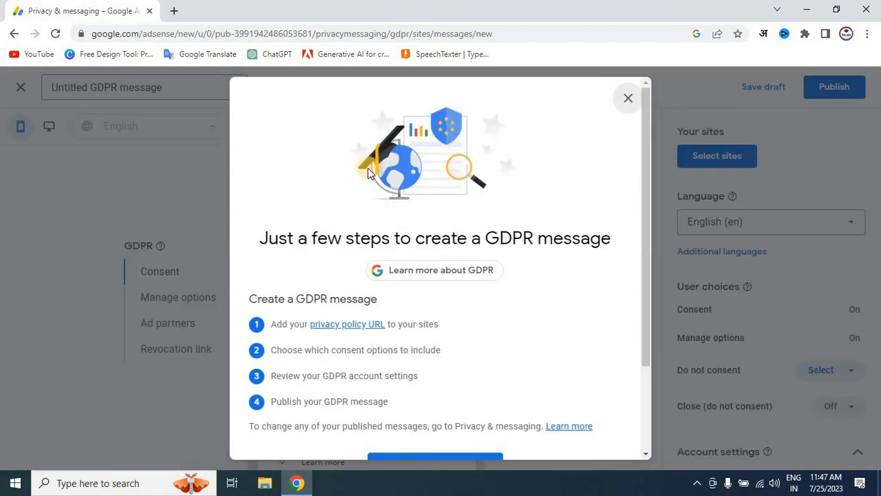
scroll(487, 309, "down", 1)
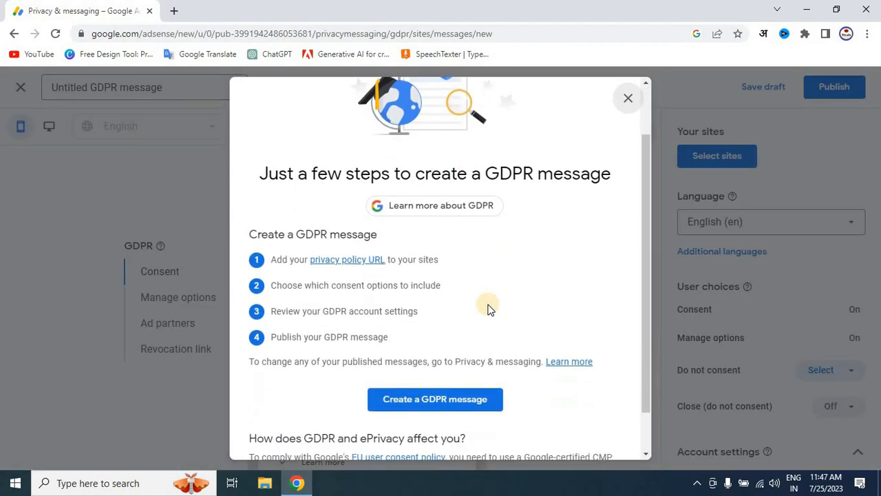
scroll(487, 309, "down", 1)
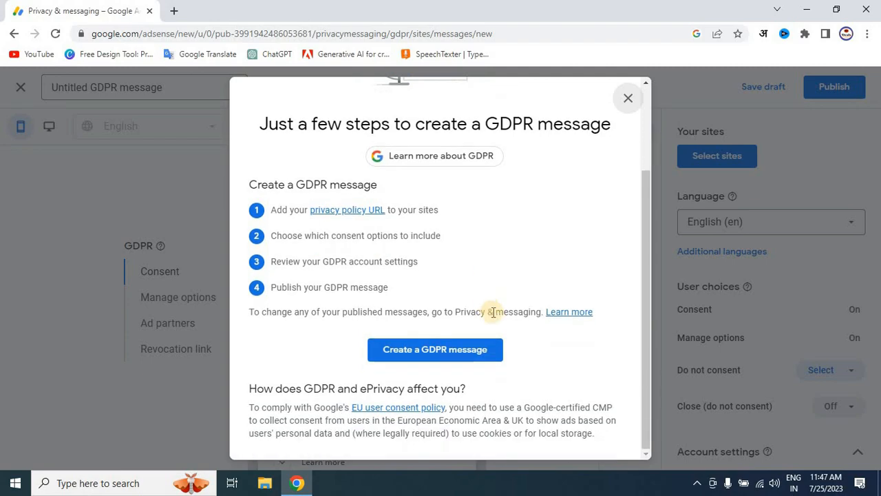
left_click(419, 352)
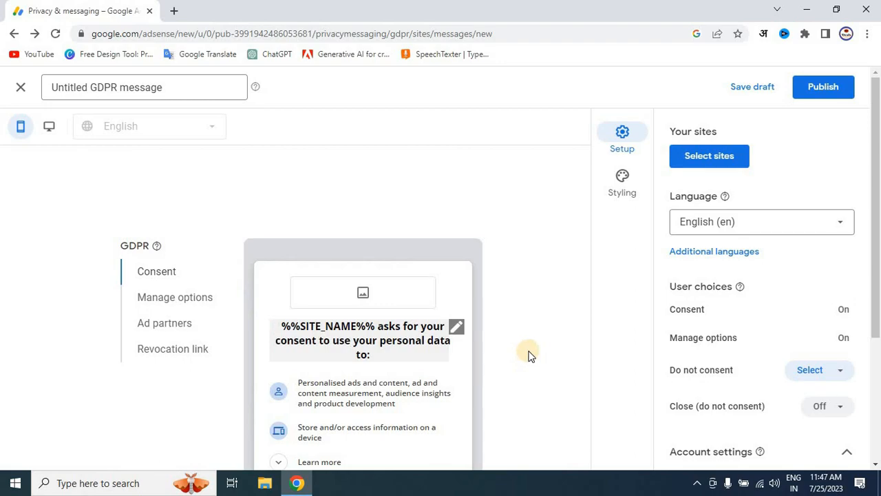
Preview the message's Manage options, Ad partners and Revocation link pages, and return to the Consent page
scroll(509, 272, "down", 2)
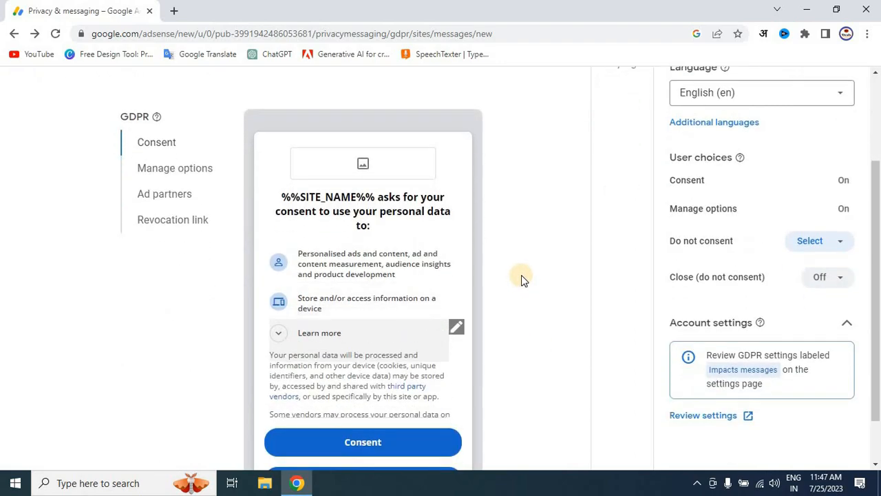
scroll(521, 279, "down", 1)
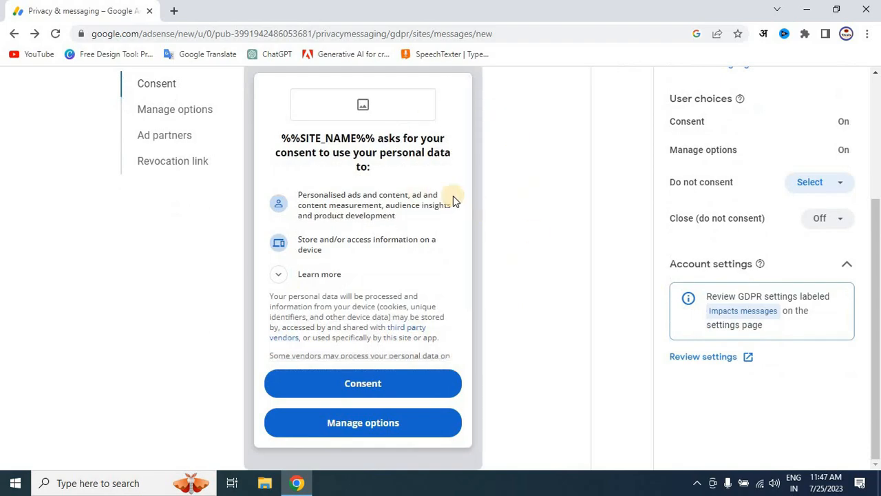
left_click(181, 113)
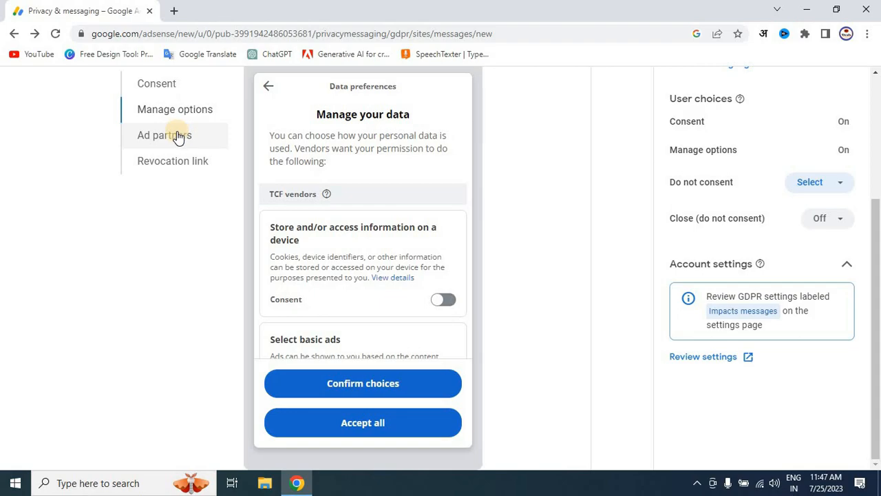
left_click(178, 136)
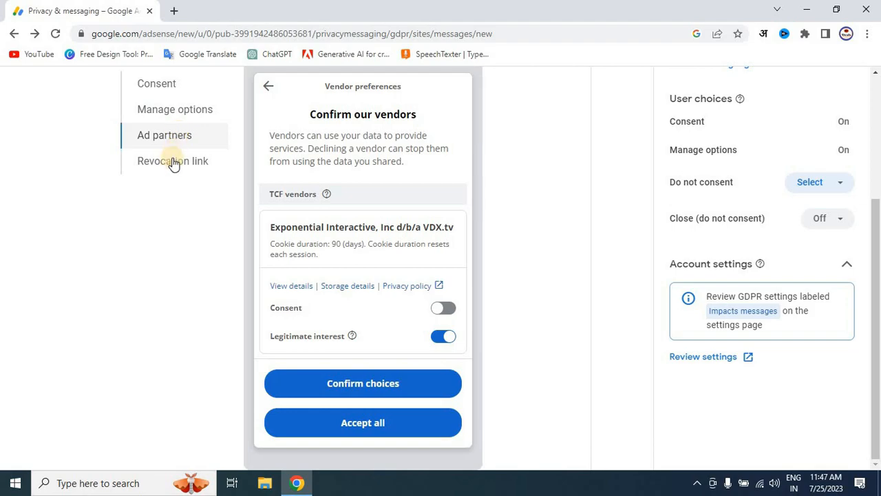
left_click(173, 161)
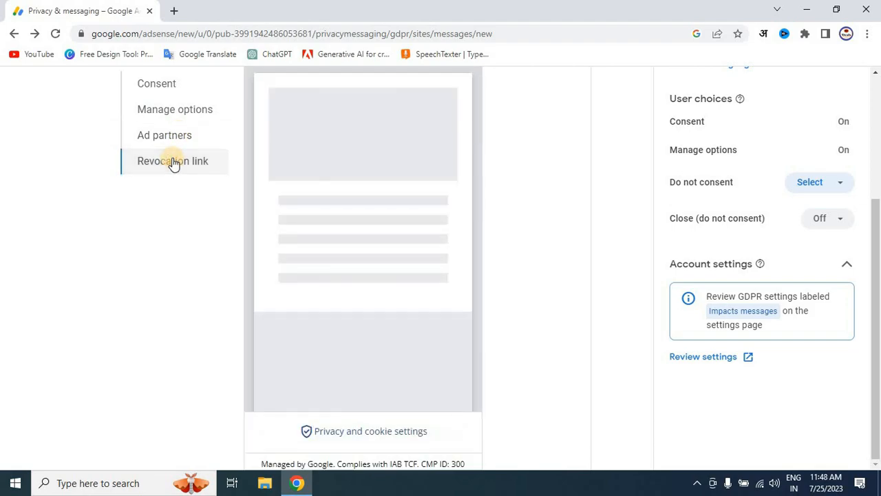
left_click(162, 87)
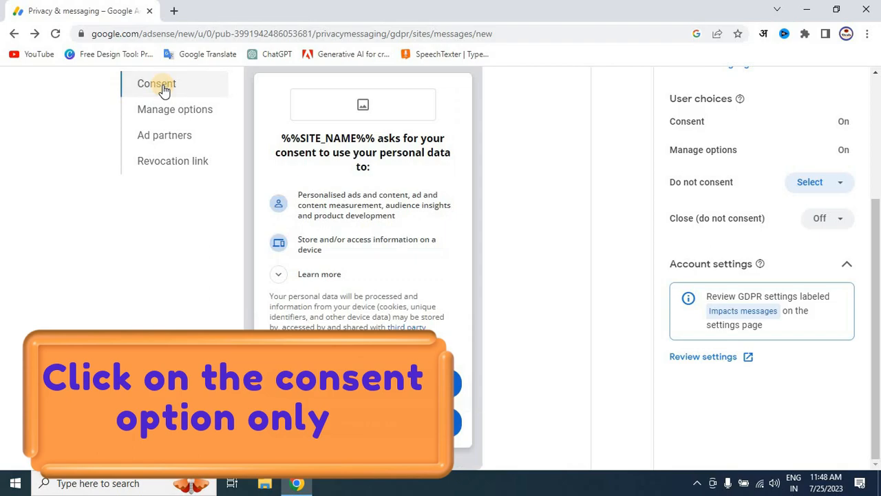
scroll(518, 264, "up", 3)
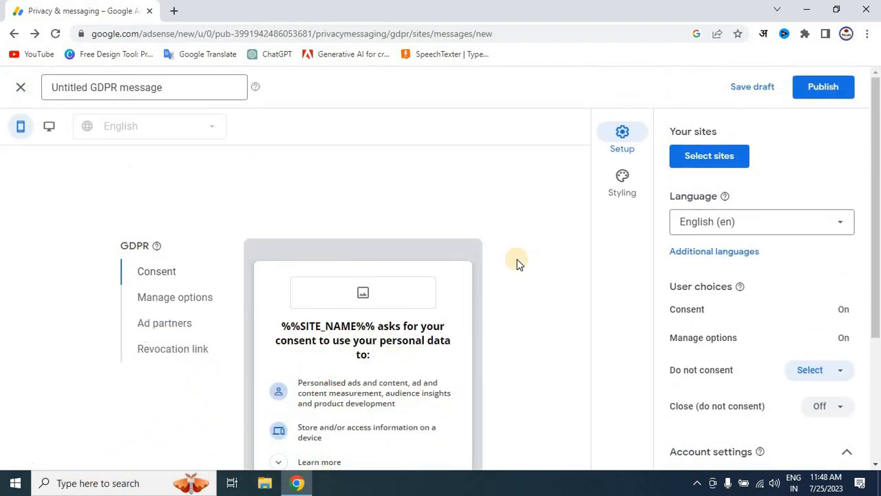
Rename the untitled GDPR message as "BS Deals GDPR Policy"
left_click(161, 86)
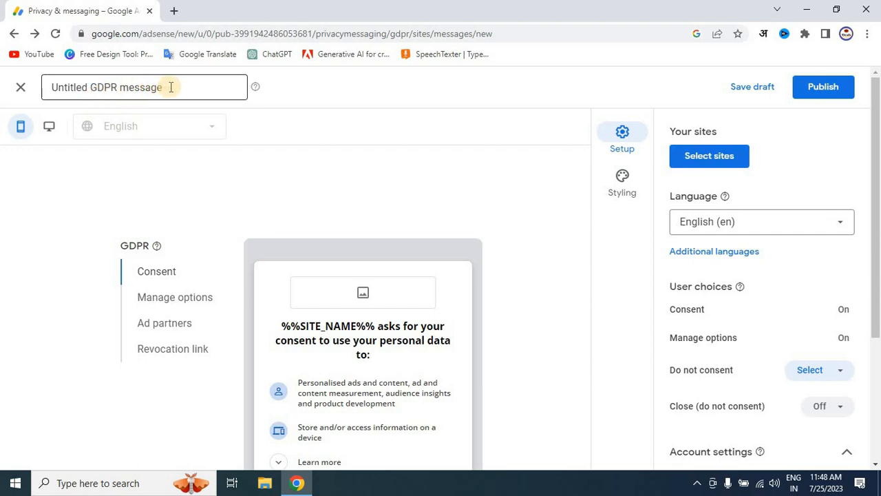
left_click(171, 87)
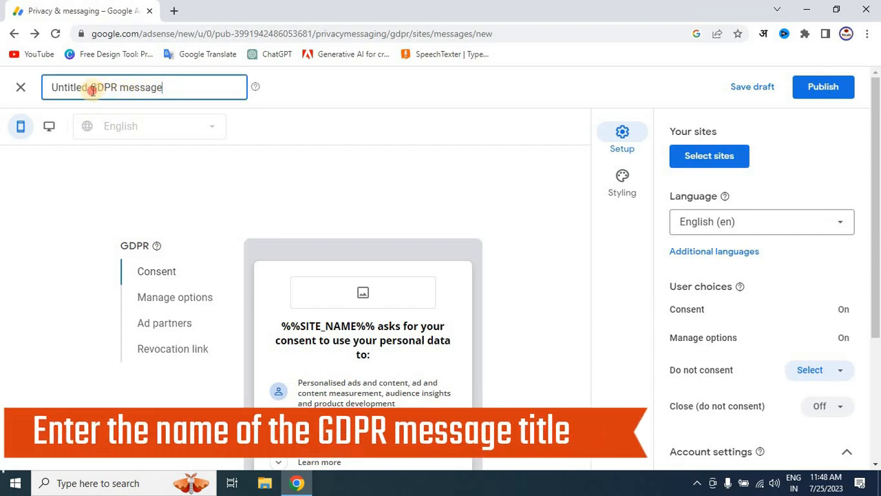
key("BackSpace")
key("BackSpace")
key("BackSpace")
key("BackSpace")
key("BackSpace")
key("BackSpace")
key("BackSpace")
key("BackSpace")
key("BackSpace")
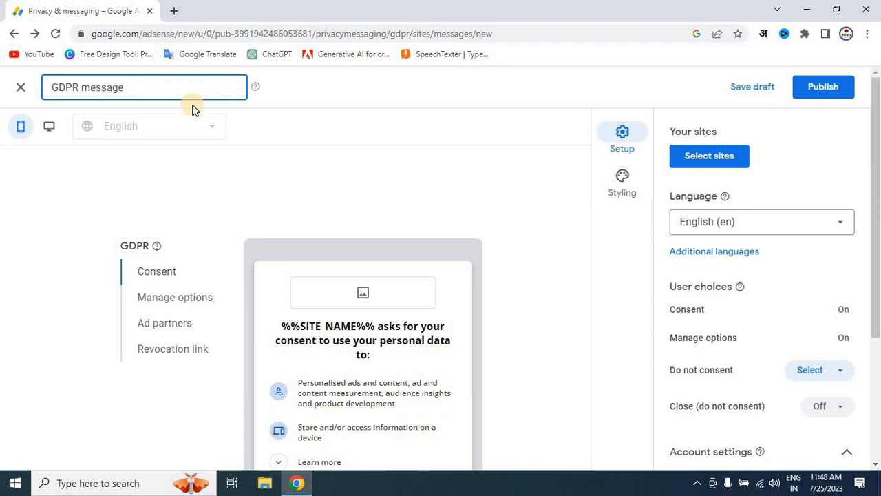
type("BS De")
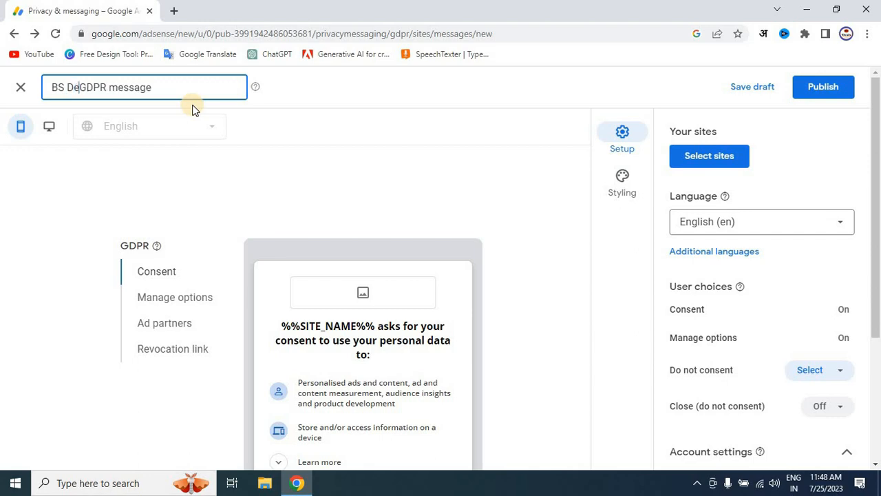
type("als")
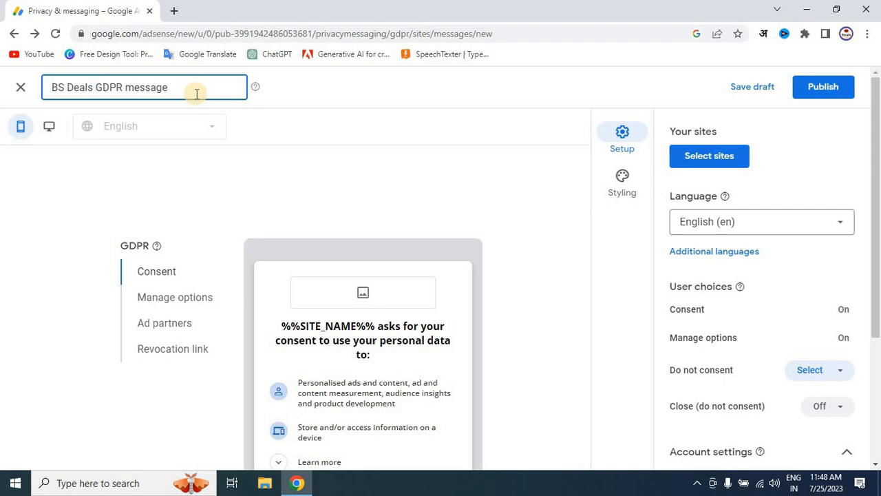
key("BackSpace")
key("BackSpace")
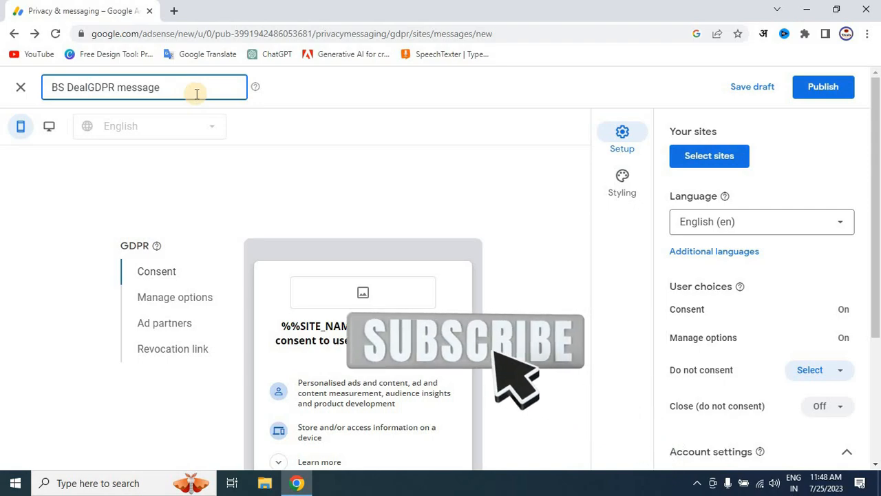
type("s")
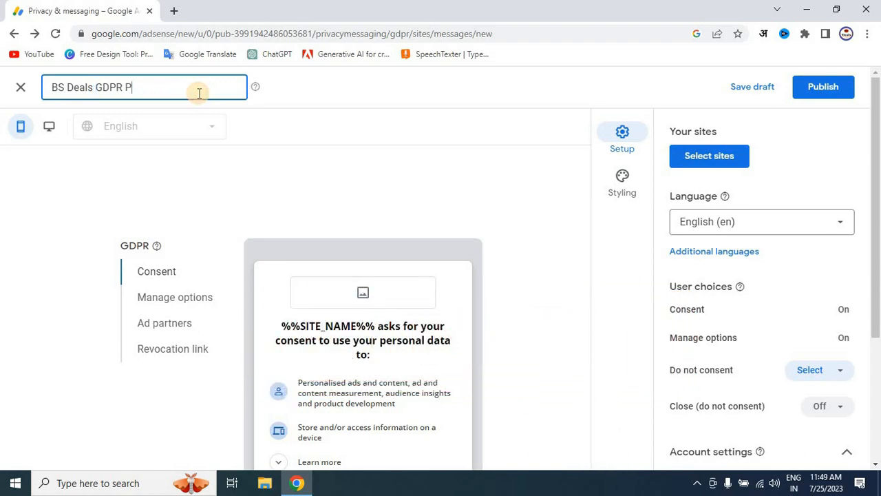
left_click(298, 102)
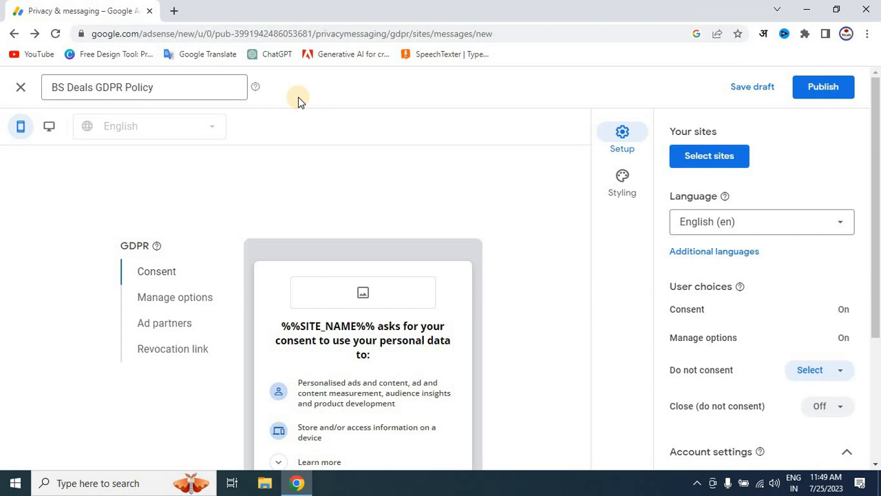
Turn on both the "Do not consent" and "Close (do not consent)" user choices in the message setup
left_click(622, 141)
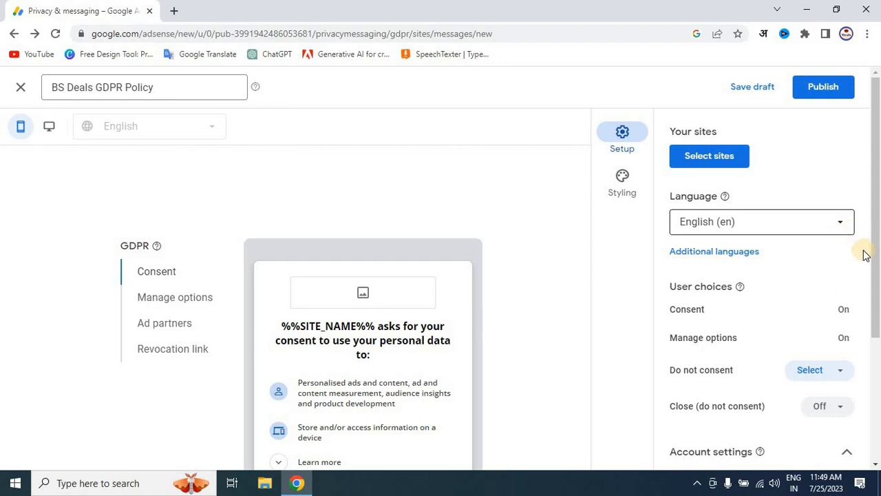
scroll(866, 256, "down", 2)
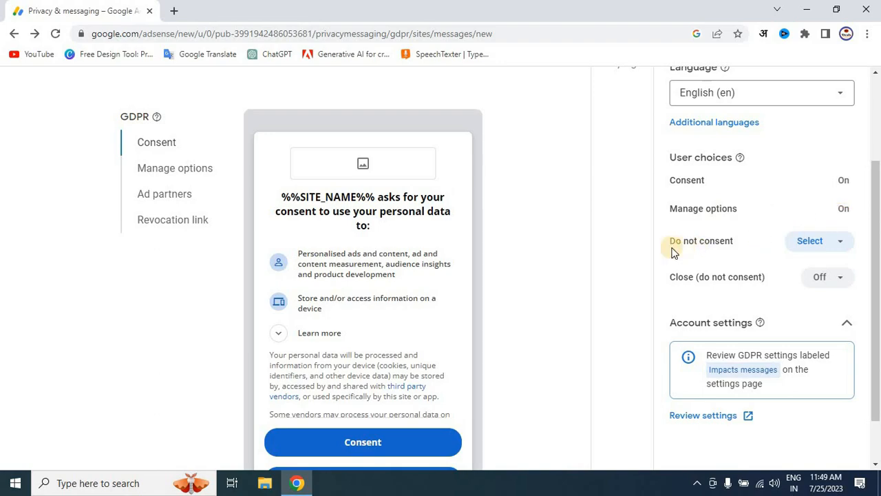
left_click(837, 243)
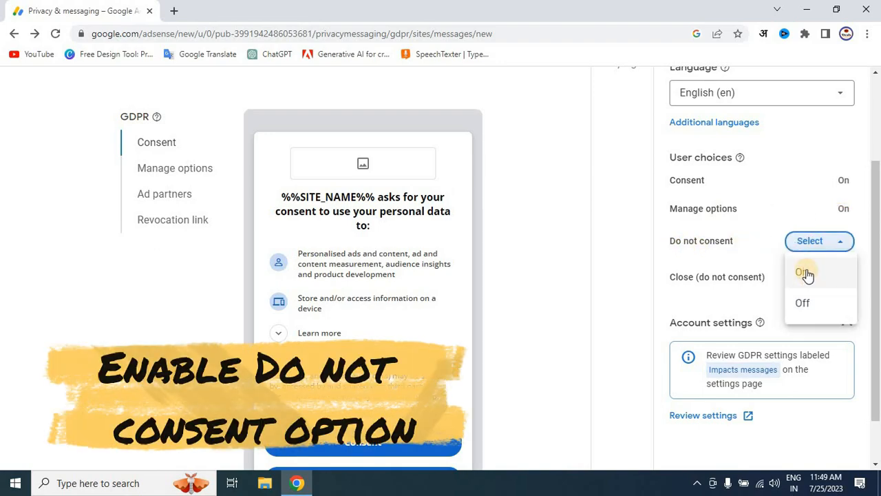
left_click(807, 272)
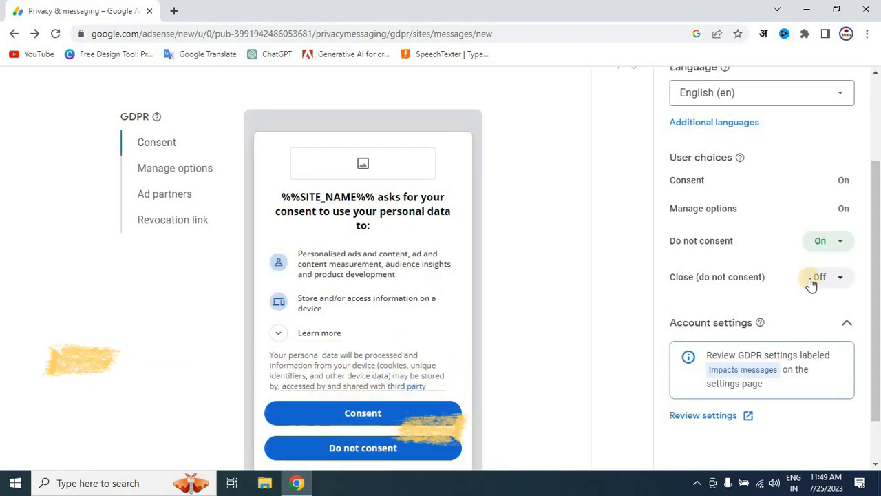
left_click(843, 279)
left_click(797, 308)
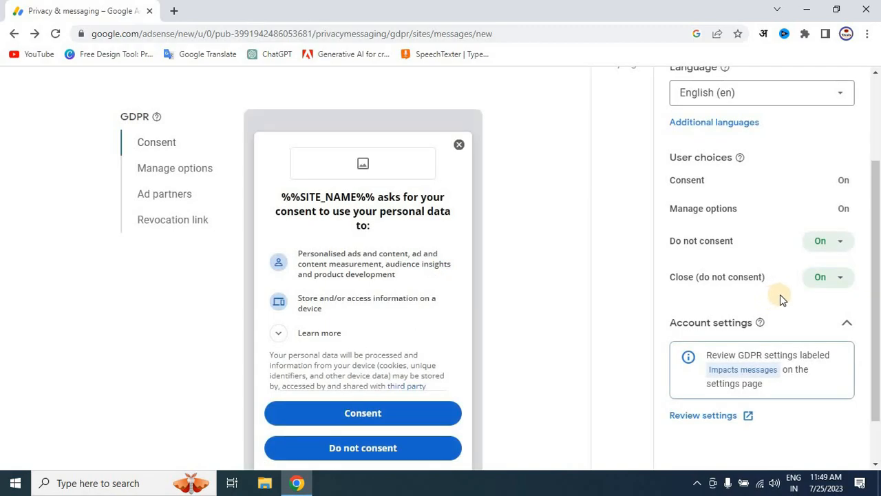
Open the site selection for the message and select the site bsdeals.in
scroll(782, 298, "down", 1)
scroll(782, 296, "up", 3)
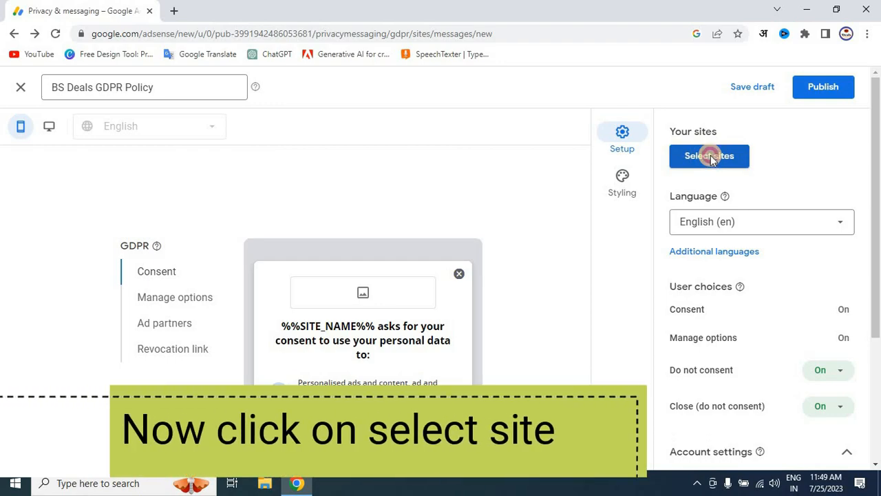
left_click(711, 157)
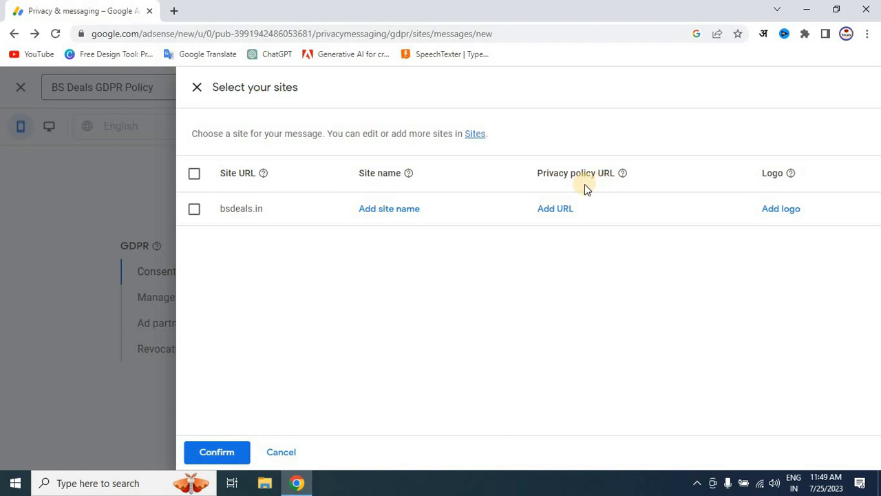
left_click(194, 210)
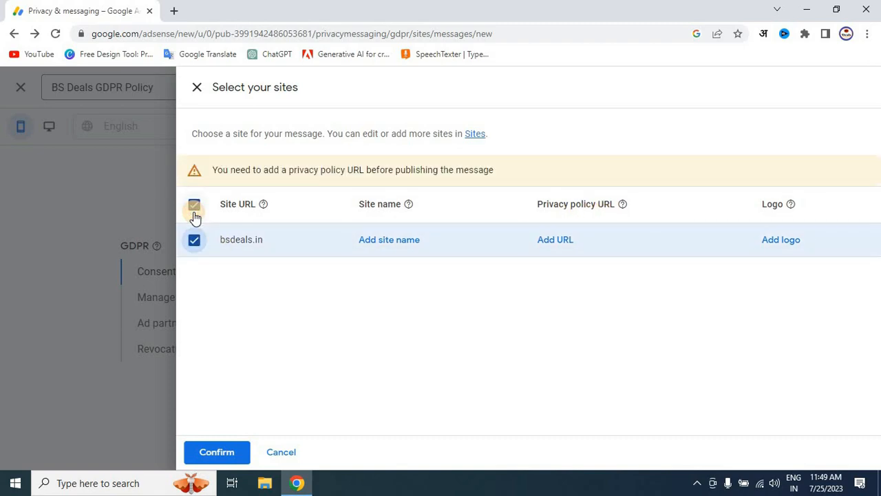
Add the site name "BS Deals" to bsdeals.in and save it
left_click(404, 240)
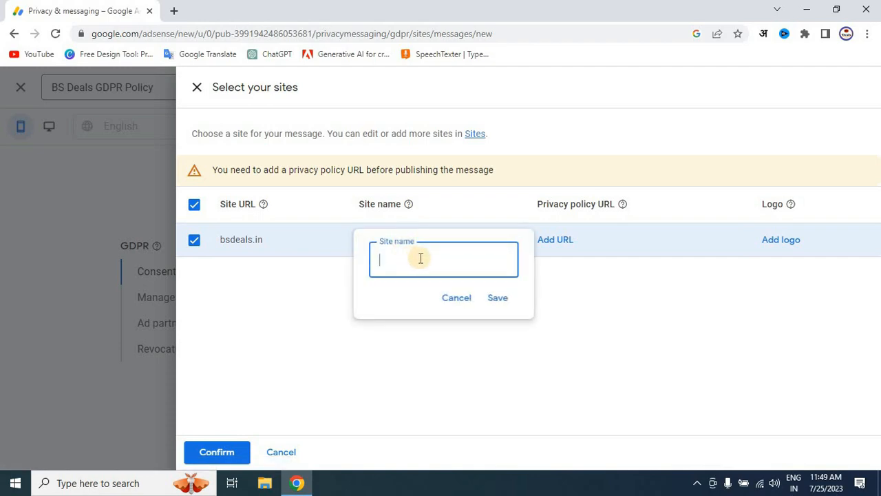
type("BS Deals")
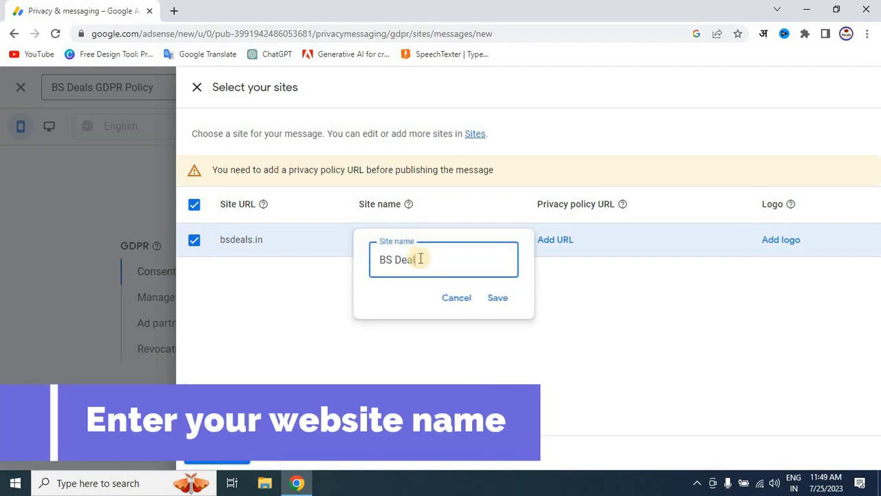
left_click(495, 298)
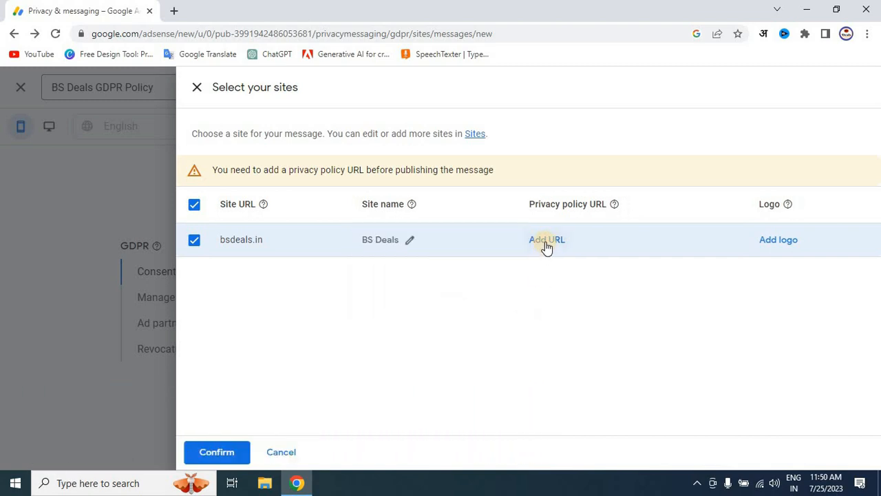
Open the website bsdeals.in in a new browser tab
left_click(173, 11)
type("b")
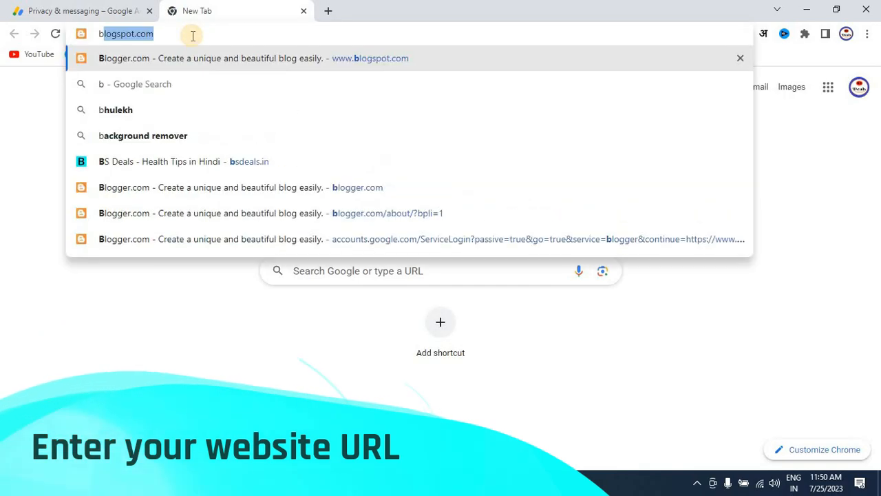
type("sdeals.in")
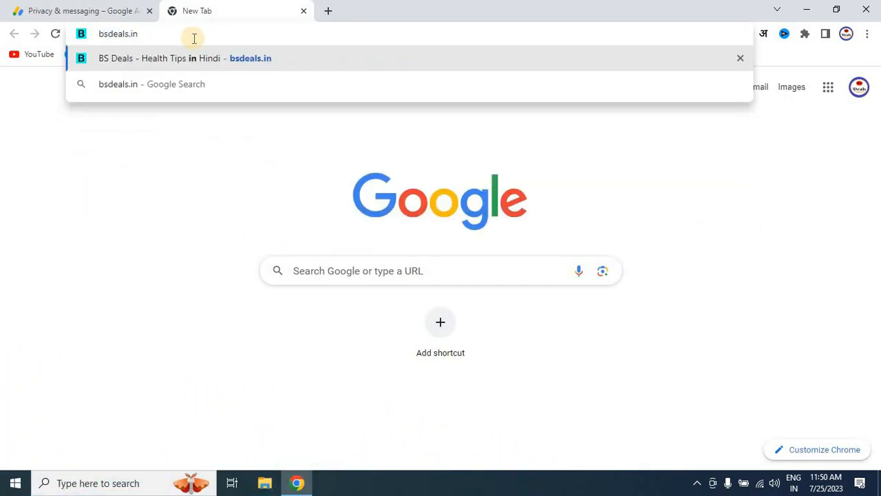
key("Return")
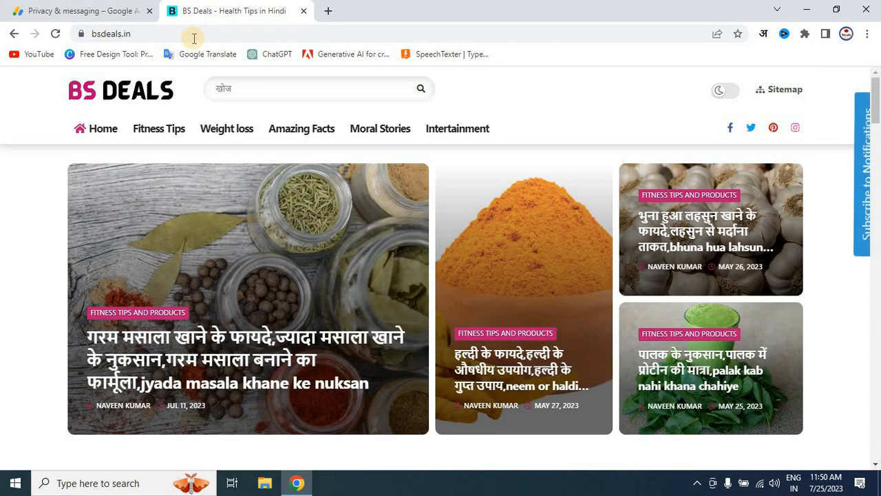
left_click(177, 33)
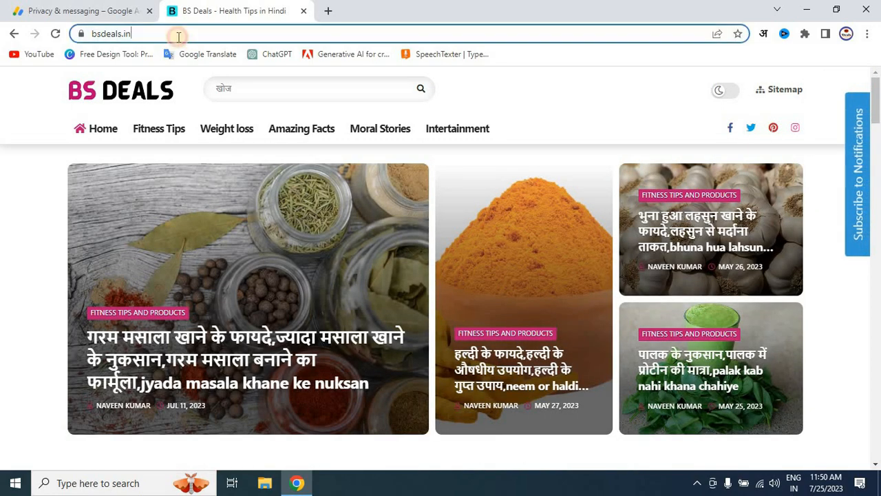
left_click(107, 36)
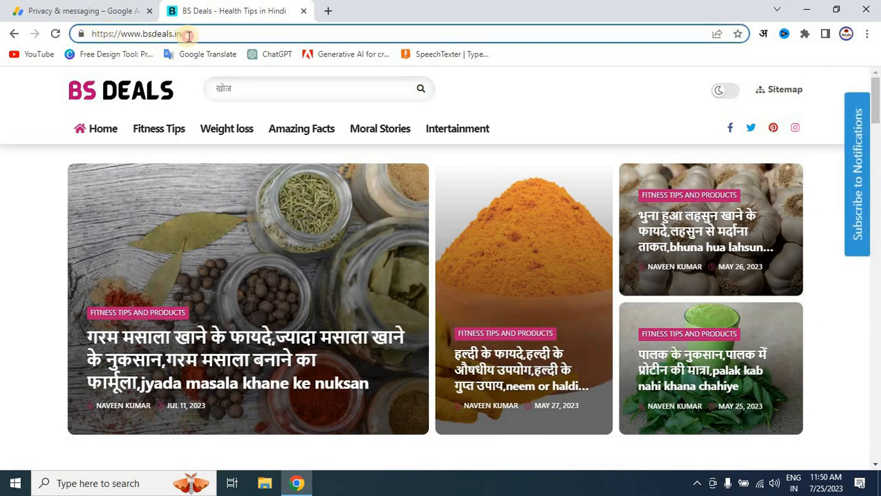
left_click_drag(184, 34, 84, 33)
right_click(136, 34)
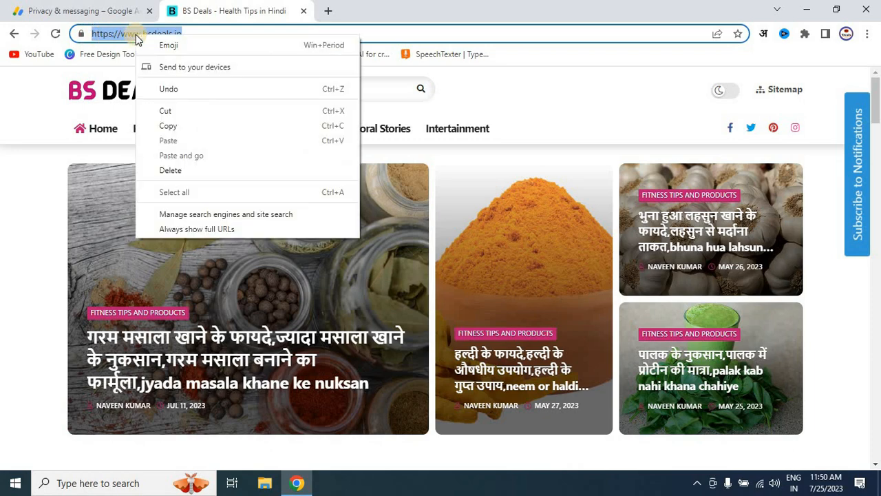
left_click(159, 127)
left_click(118, 12)
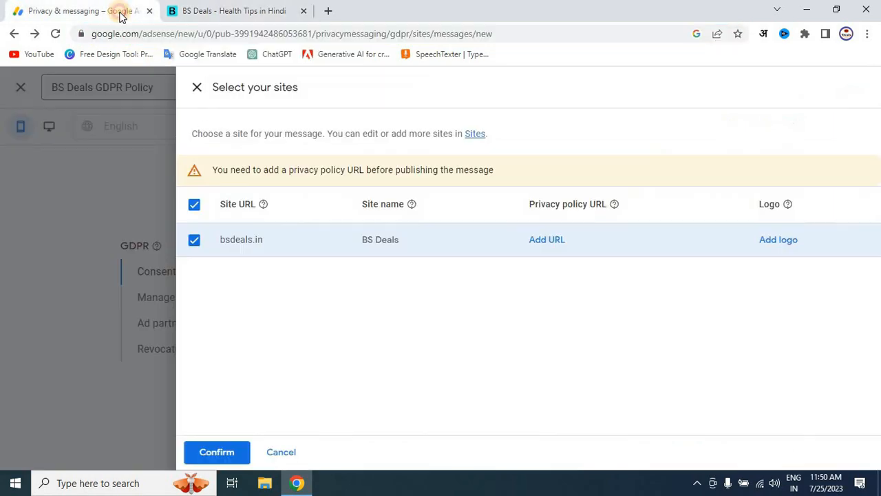
left_click(542, 239)
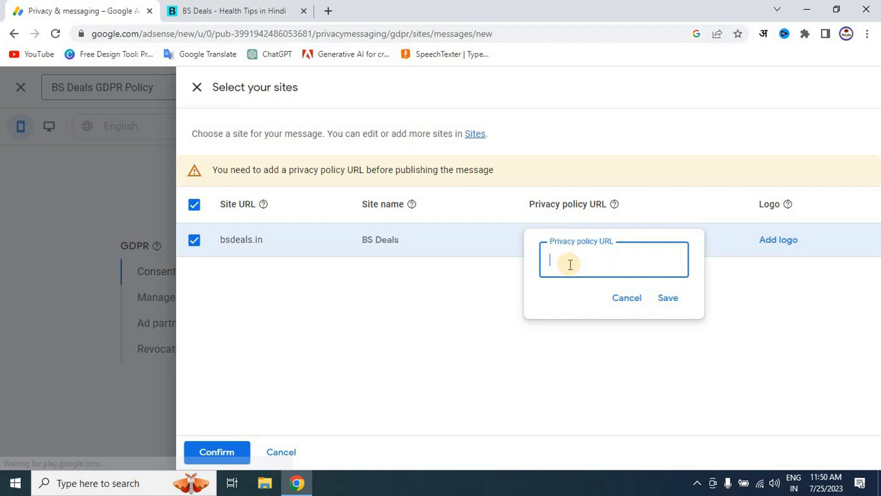
right_click(571, 262)
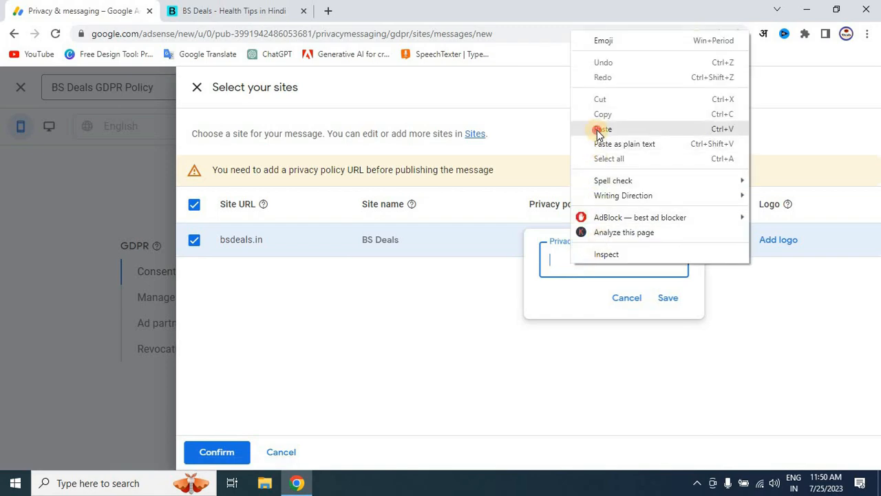
left_click(600, 129)
left_click(672, 303)
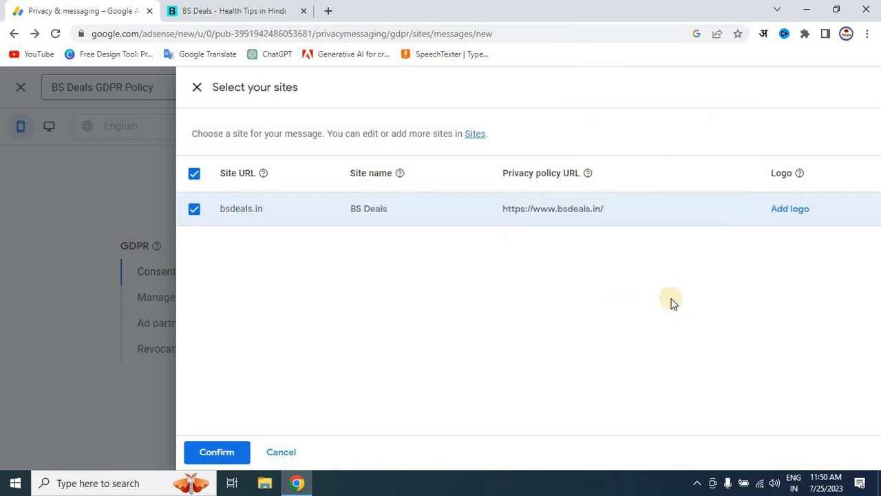
Upload the BS Deals image from the Desktop as the bsdeals.in logo and confirm the site selection
left_click(787, 209)
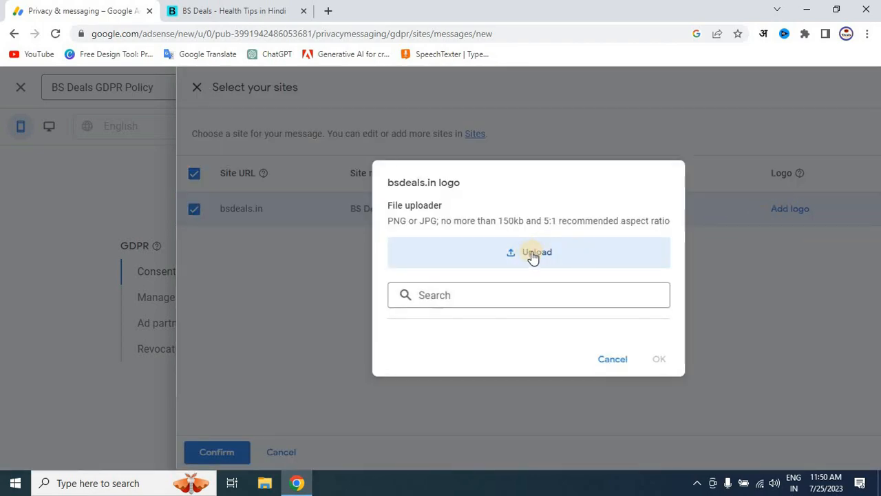
left_click(531, 253)
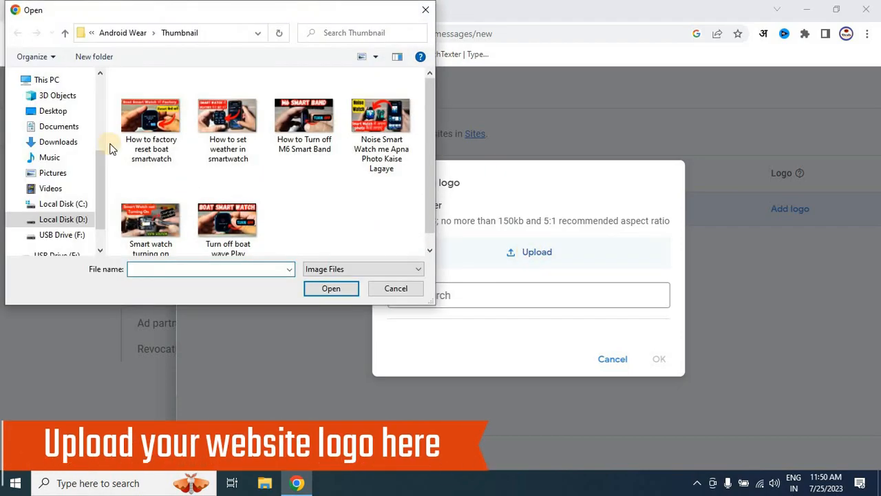
left_click(58, 111)
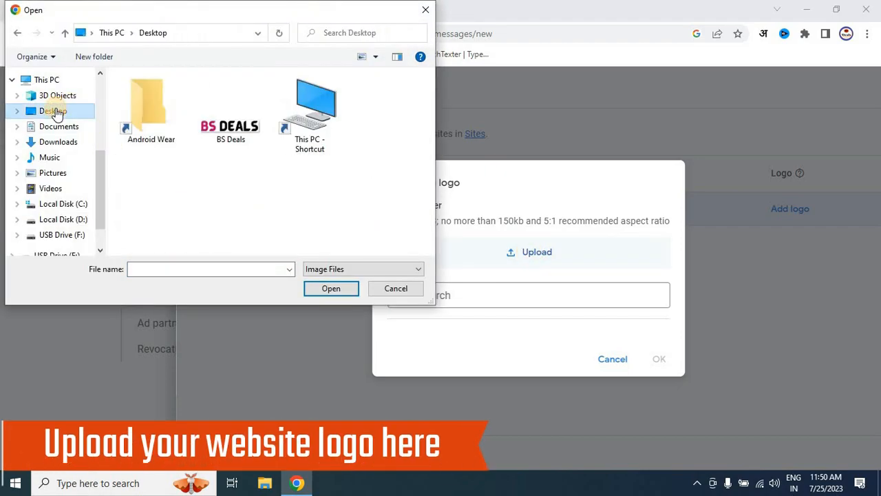
left_click(220, 134)
left_click(310, 291)
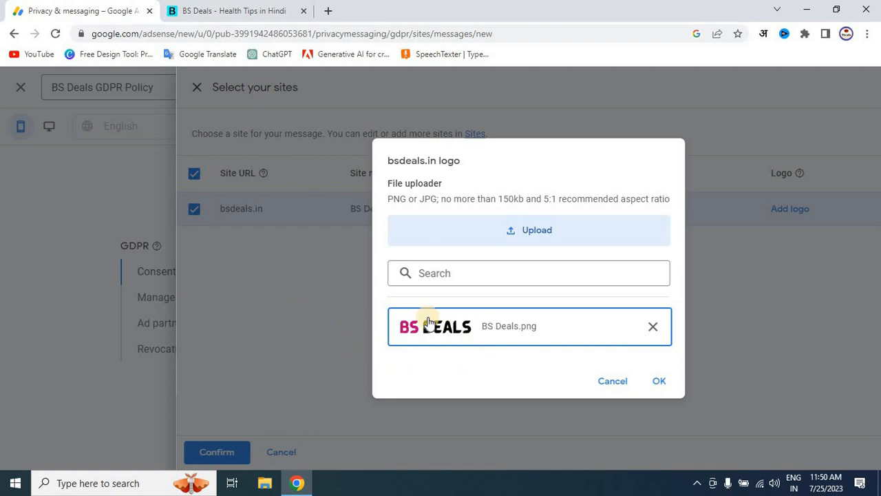
left_click(659, 382)
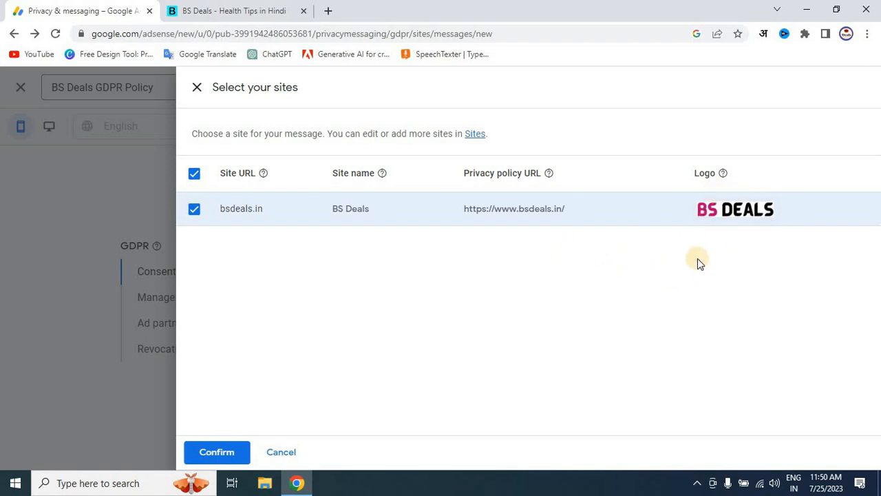
left_click(214, 449)
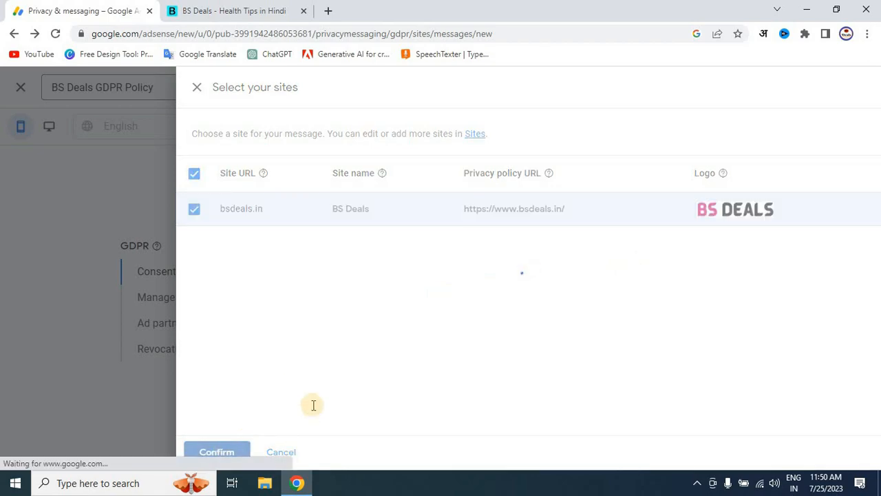
Review the consent message preview and publish the BS Deals GDPR Policy message
scroll(491, 368, "down", 2)
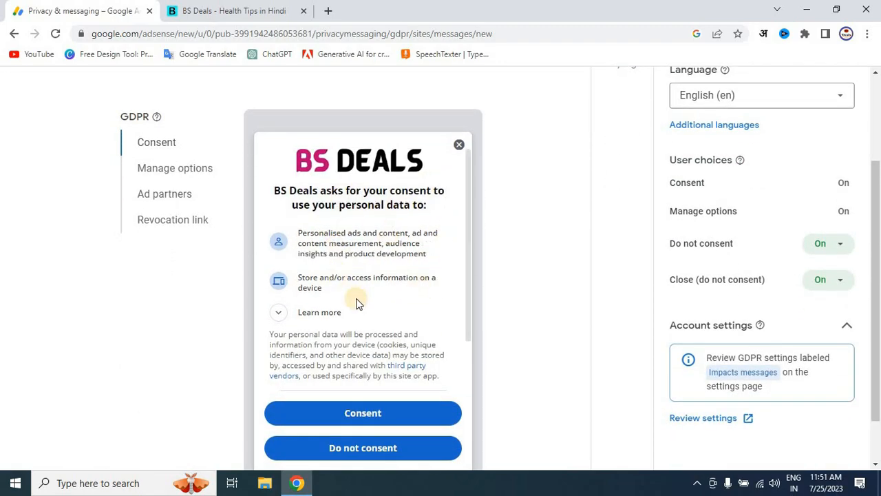
scroll(359, 306, "down", 3)
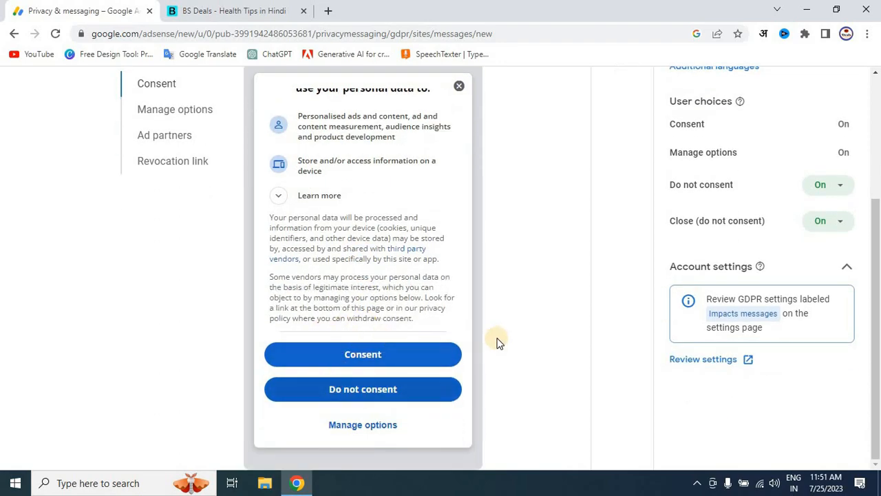
scroll(533, 340, "up", 2)
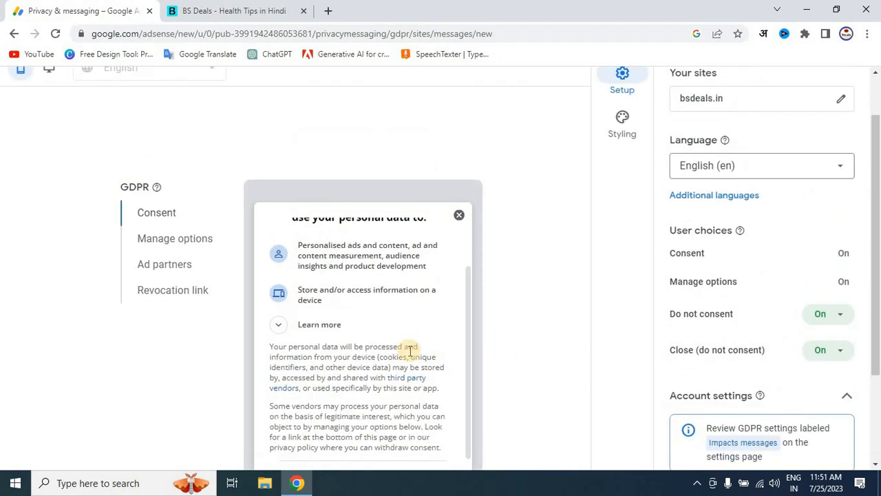
scroll(411, 350, "up", 2)
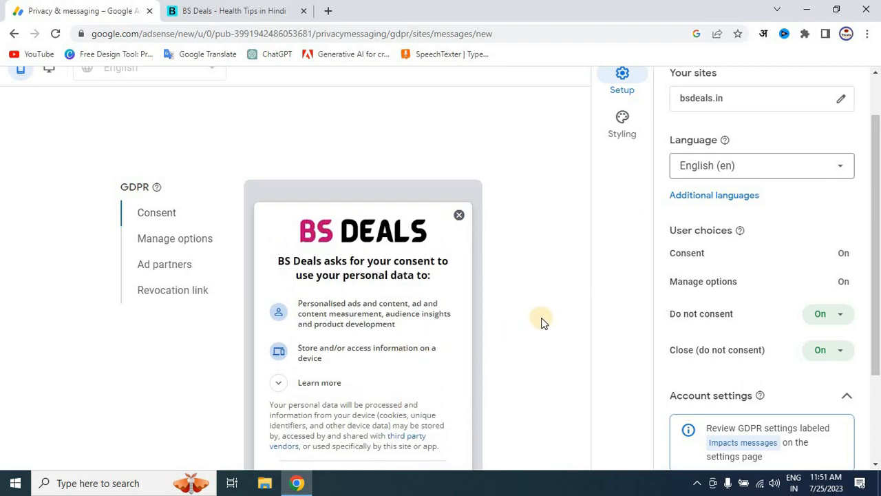
scroll(541, 322, "up", 1)
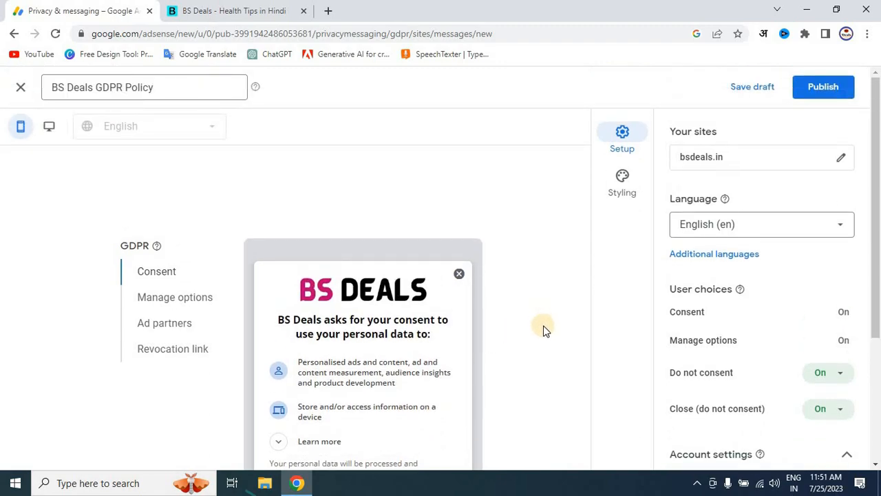
left_click(820, 88)
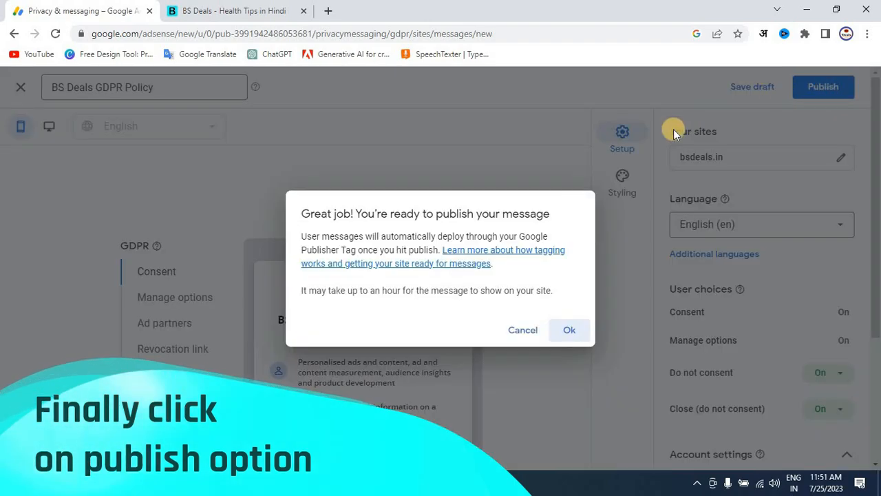
left_click(565, 333)
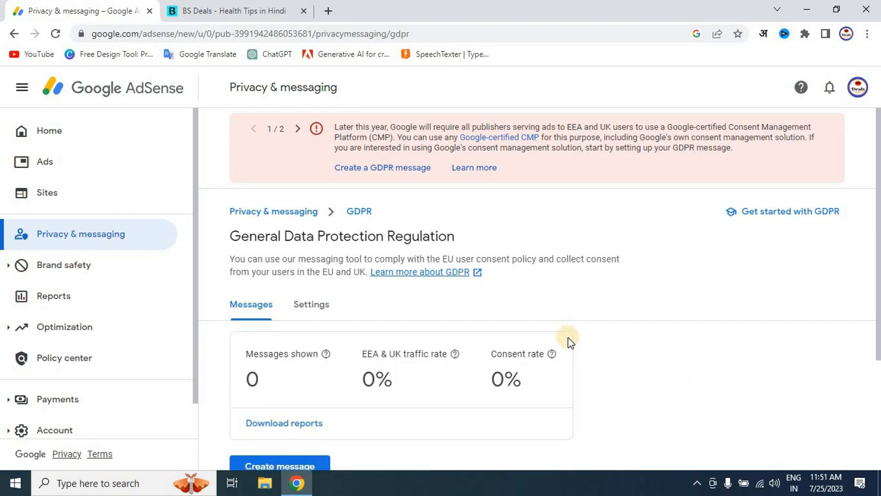
Check the GDPR message list, and open and reload the AdSense Home overview
scroll(442, 301, "down", 2)
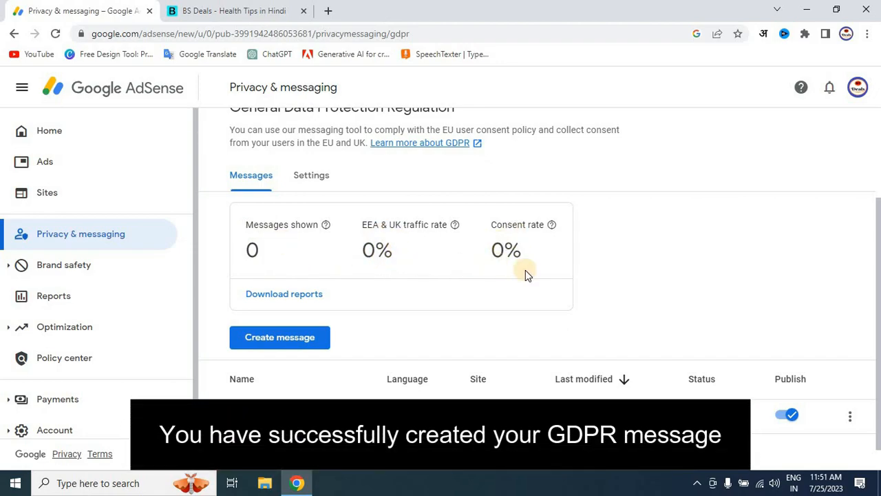
scroll(723, 320, "down", 1)
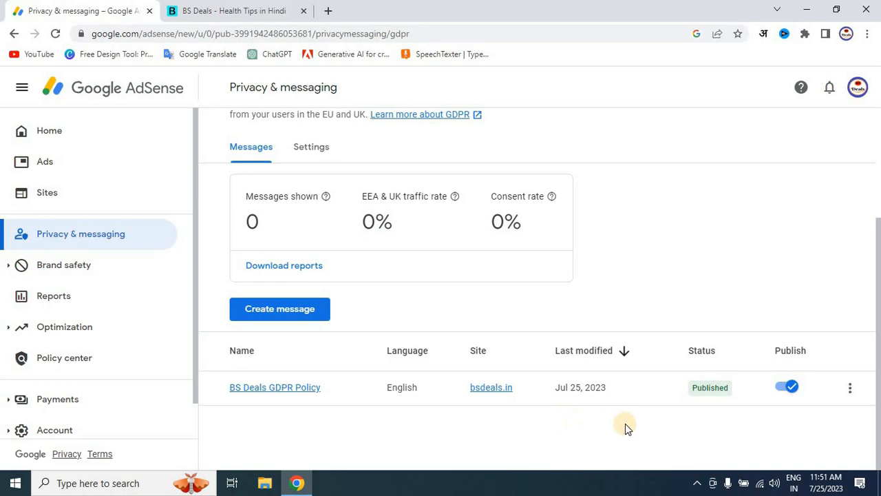
scroll(658, 319, "up", 2)
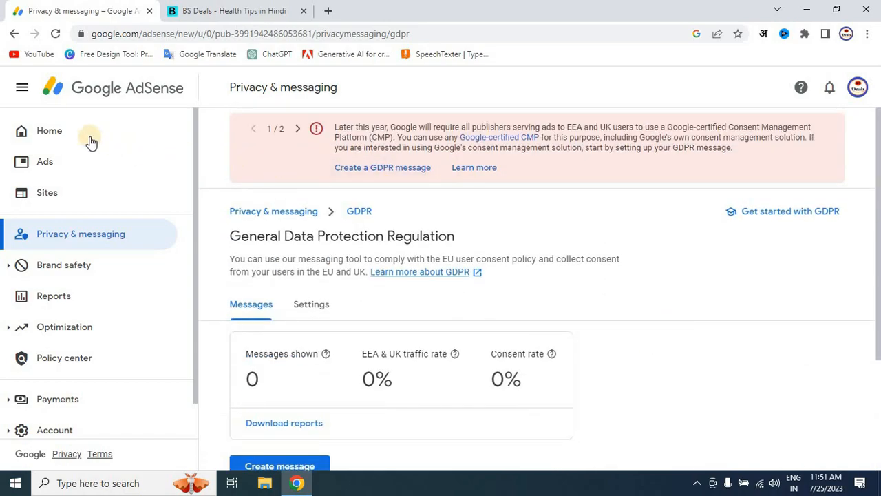
left_click(55, 134)
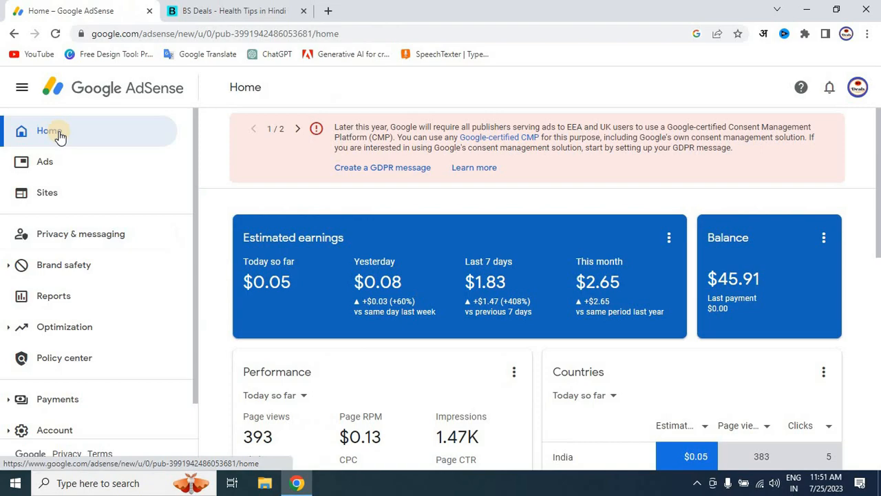
left_click(55, 33)
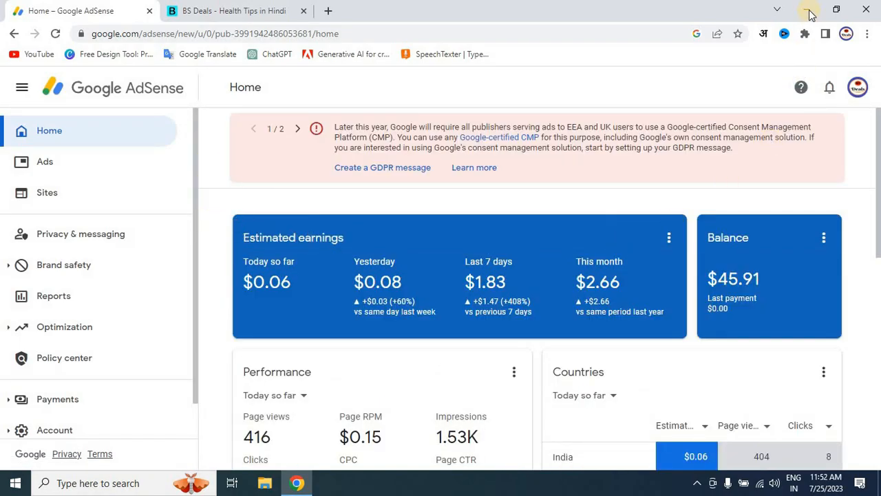
Minimize the browser window to show the desktop
left_click(810, 10)
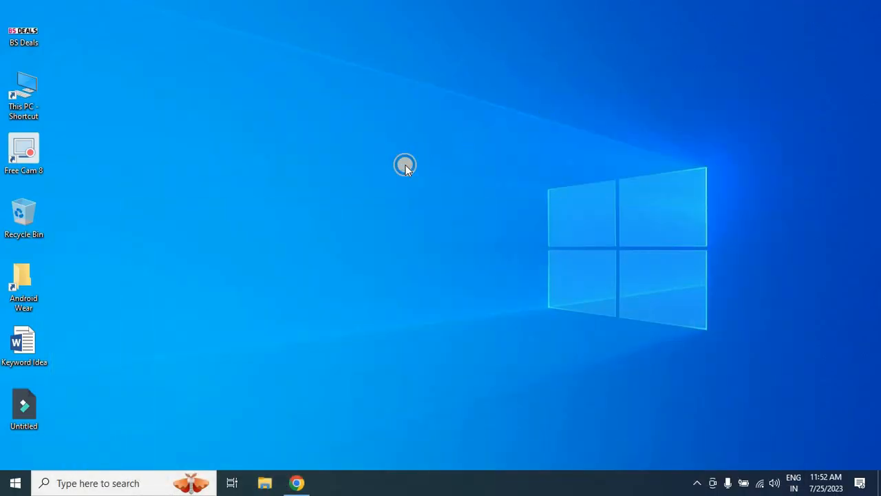
right_click(405, 164)
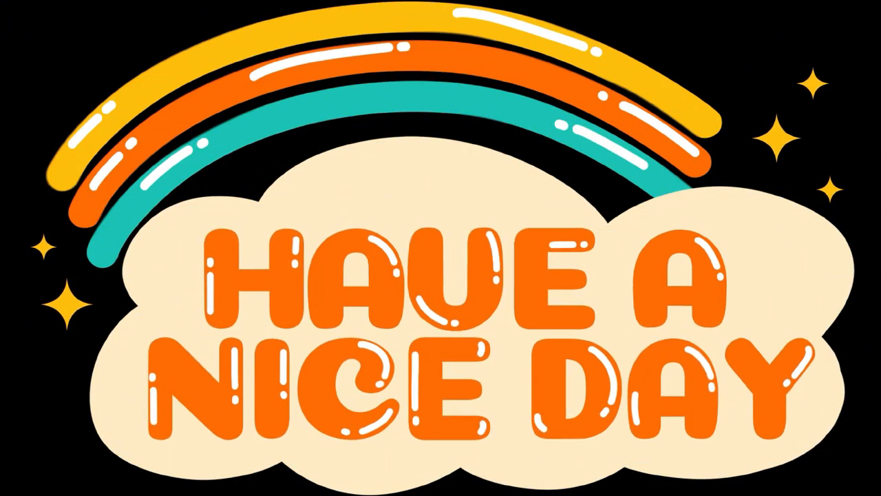